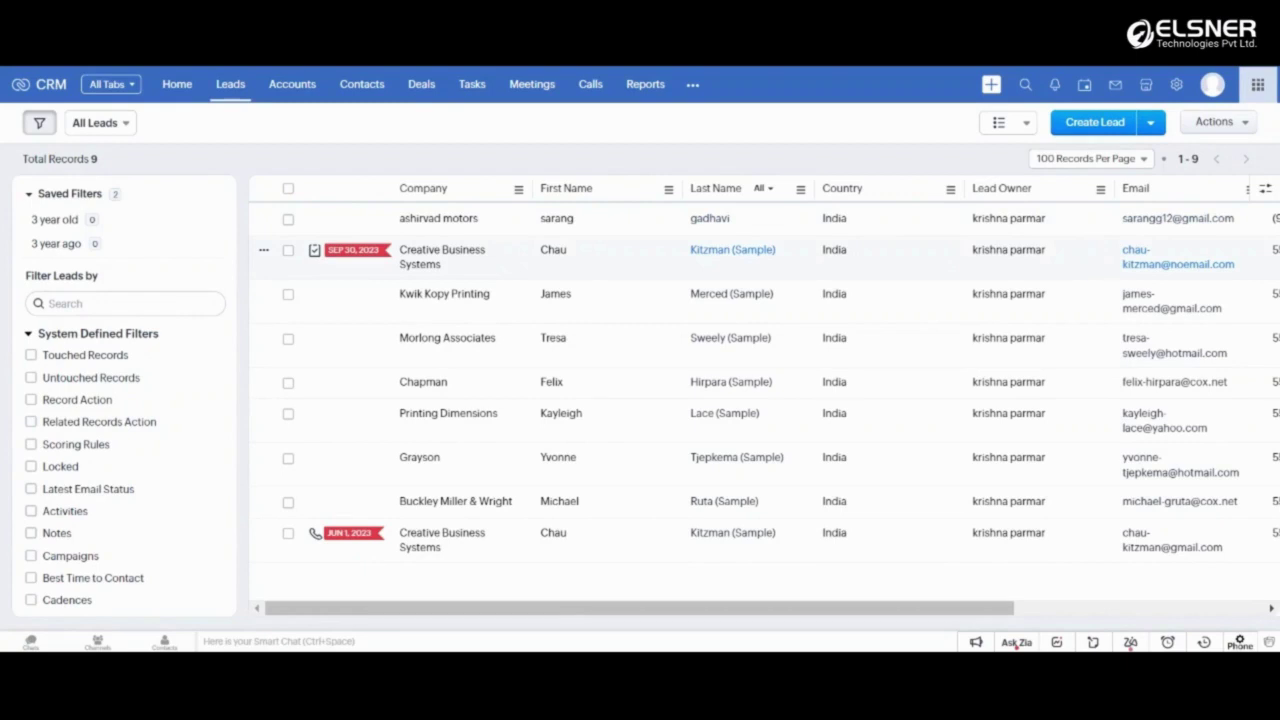
Step: Open the assignment rules in the CRM setup and start creating a new assignment rule
left_click(1177, 86)
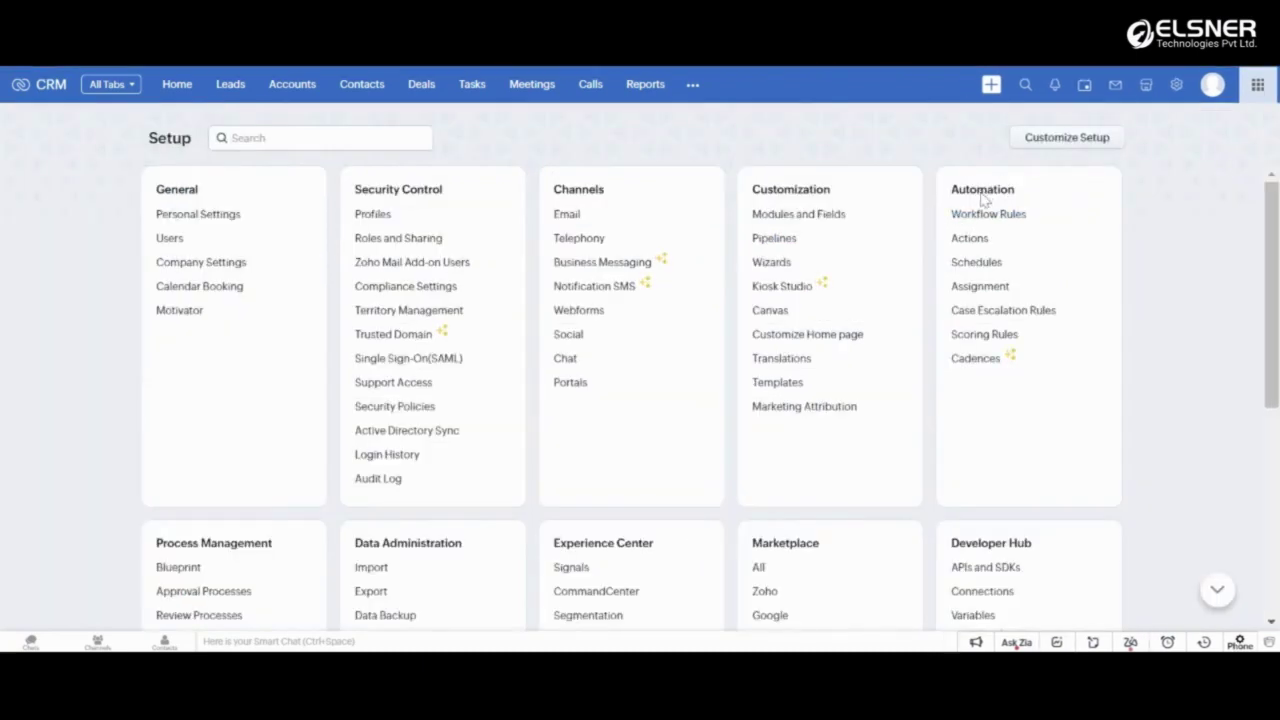
left_click(973, 289)
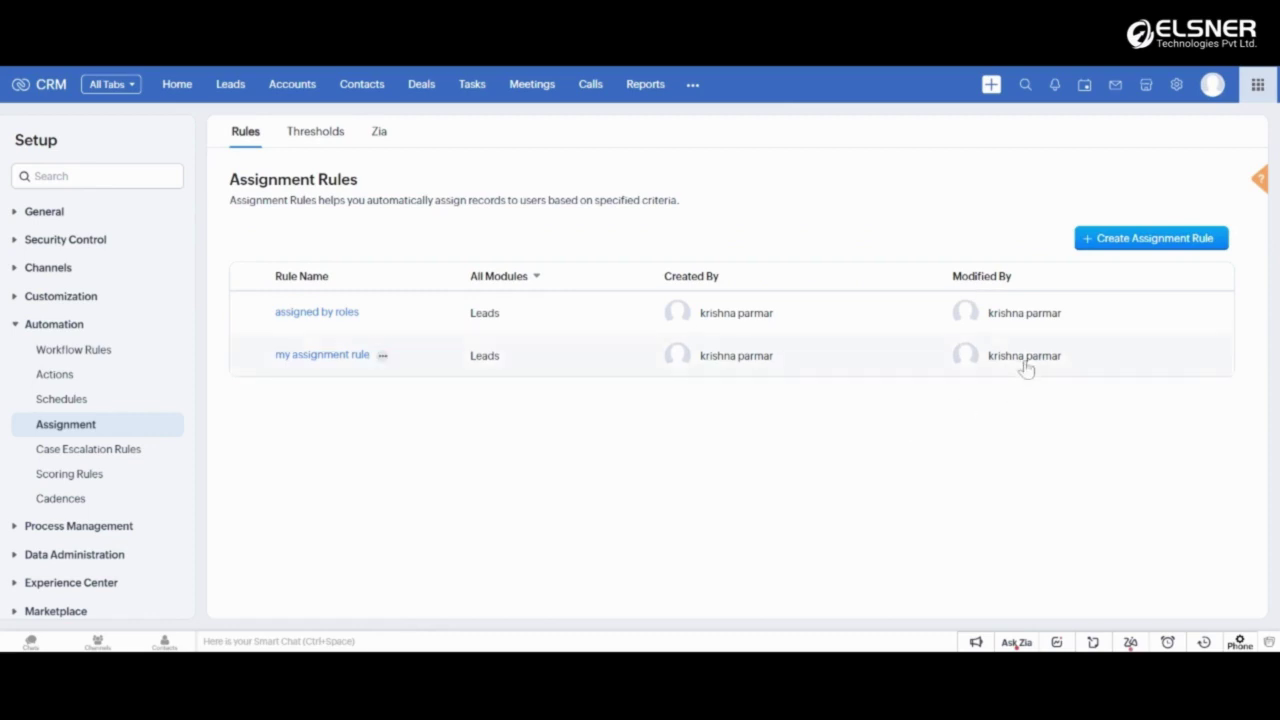
left_click(1150, 238)
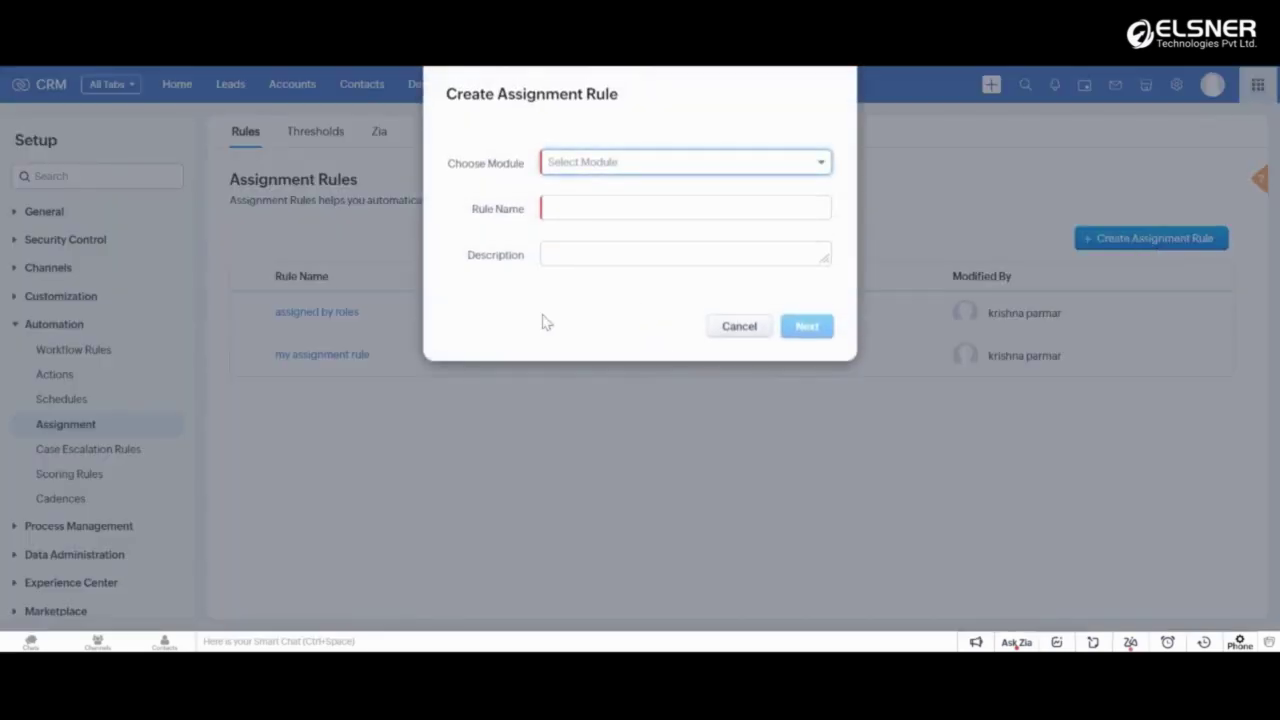
Step: Set the new rule's module to Leads, name it "leads by geography" and proceed to its rule entry
left_click(685, 161)
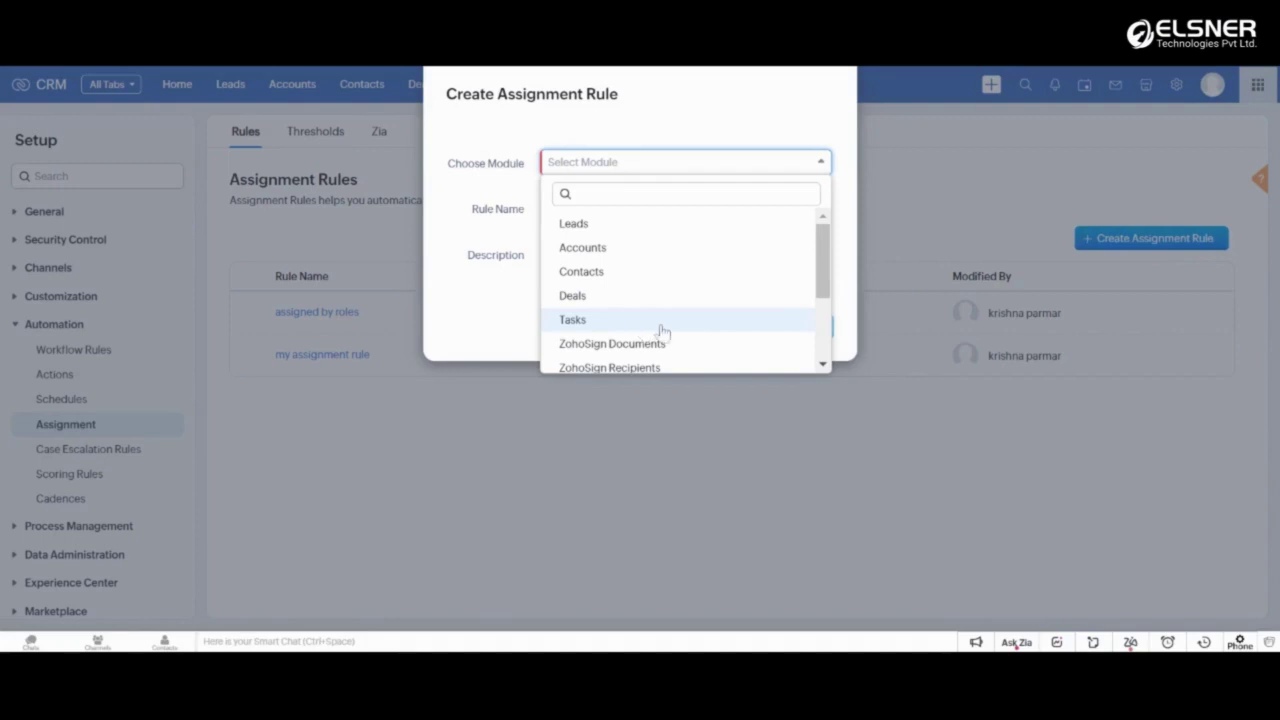
scroll(728, 335, "down", 3)
scroll(728, 335, "up", 3)
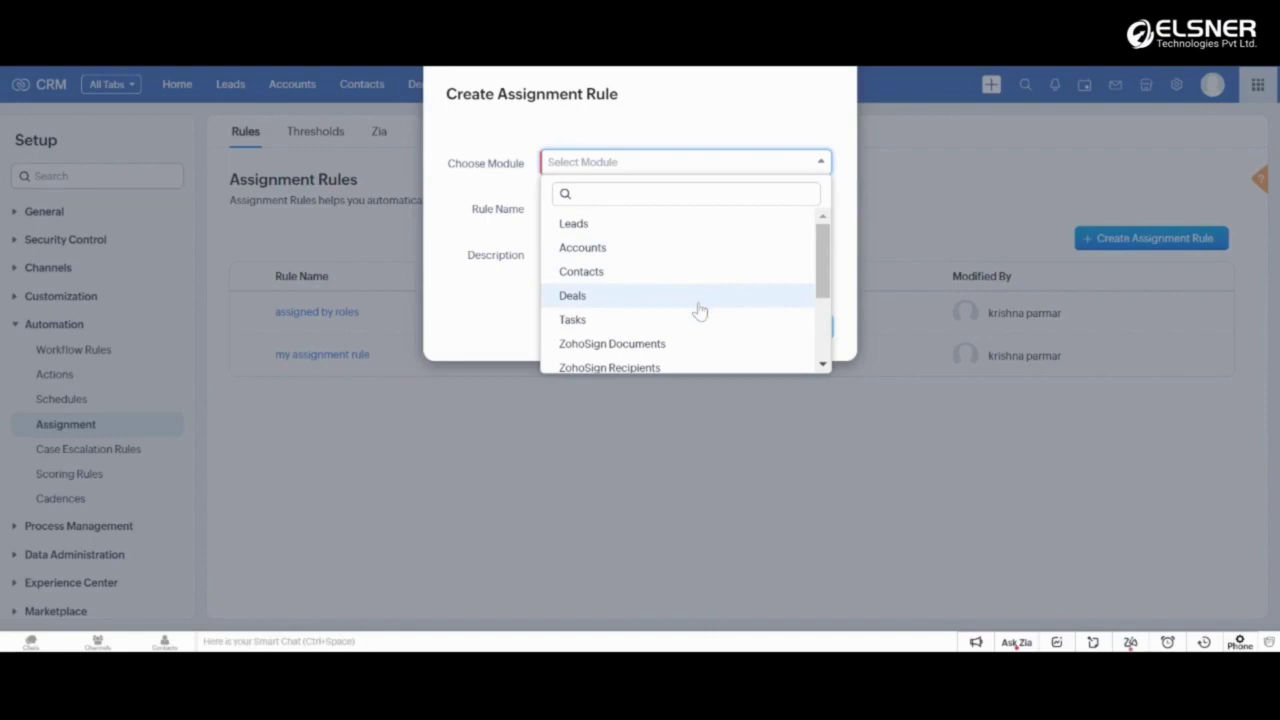
scroll(700, 312, "down", 3)
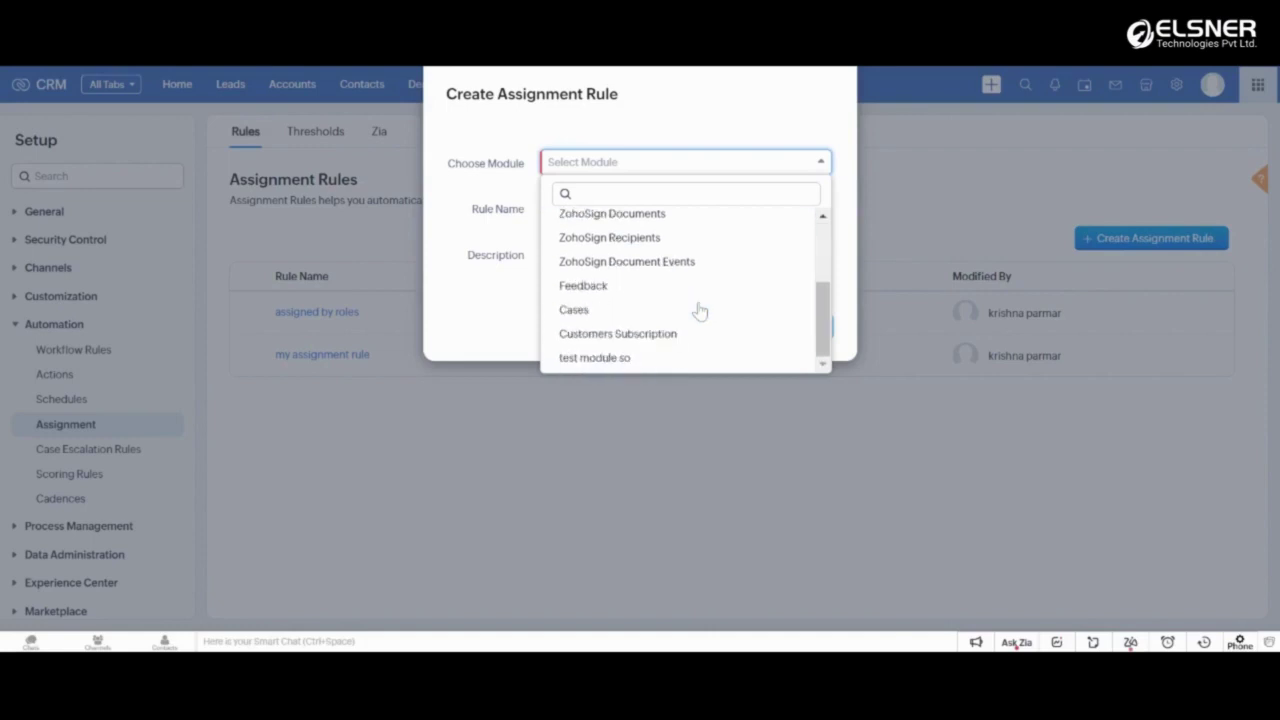
scroll(700, 312, "up", 3)
left_click(667, 226)
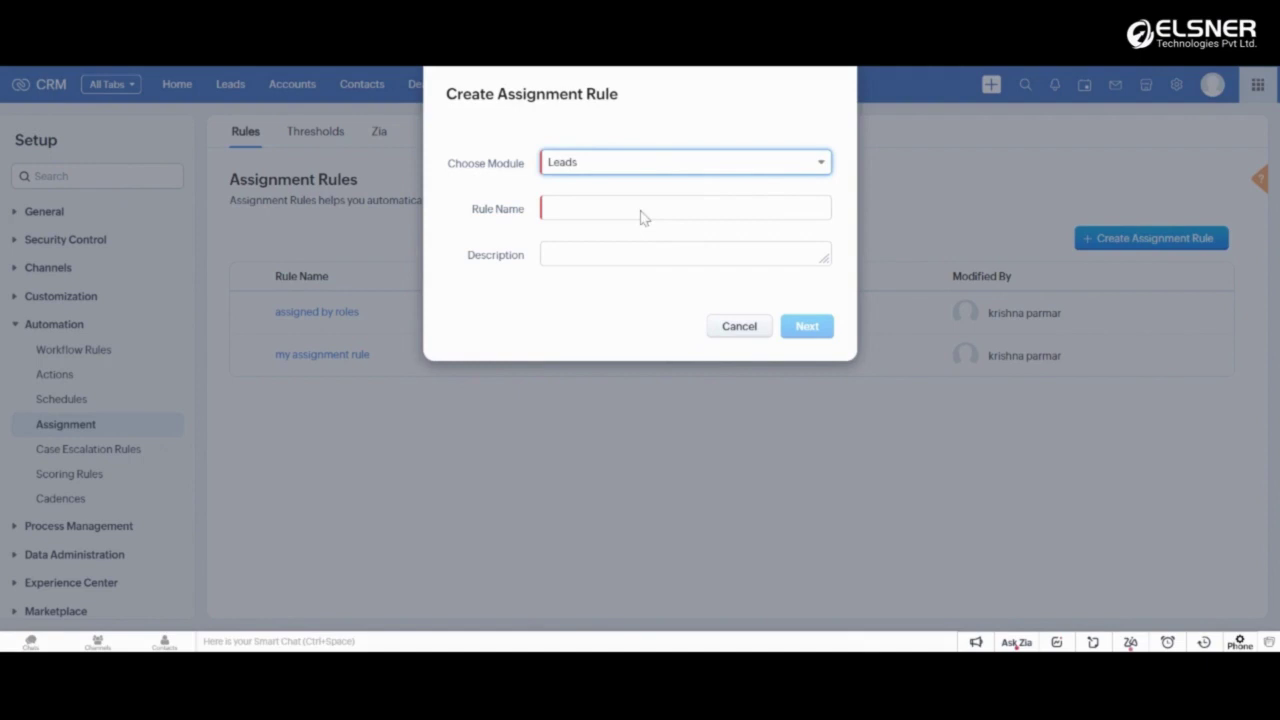
left_click(643, 212)
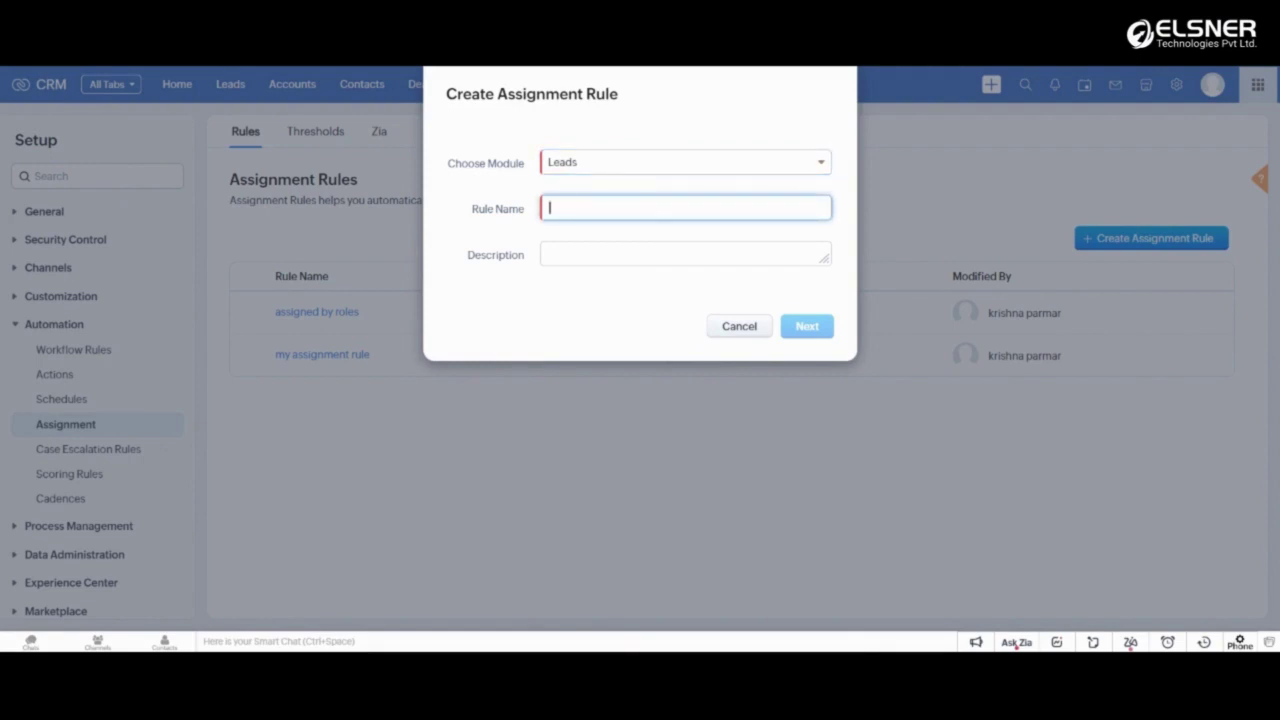
type("leads by geography")
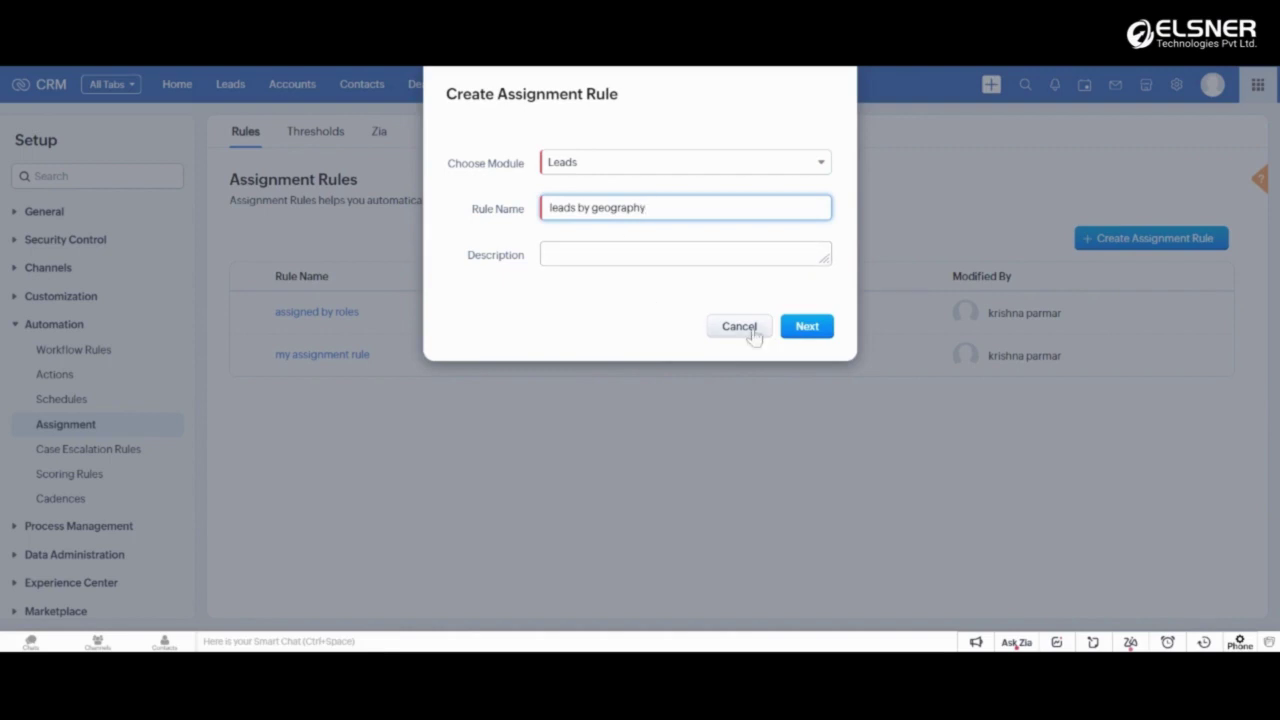
left_click(815, 330)
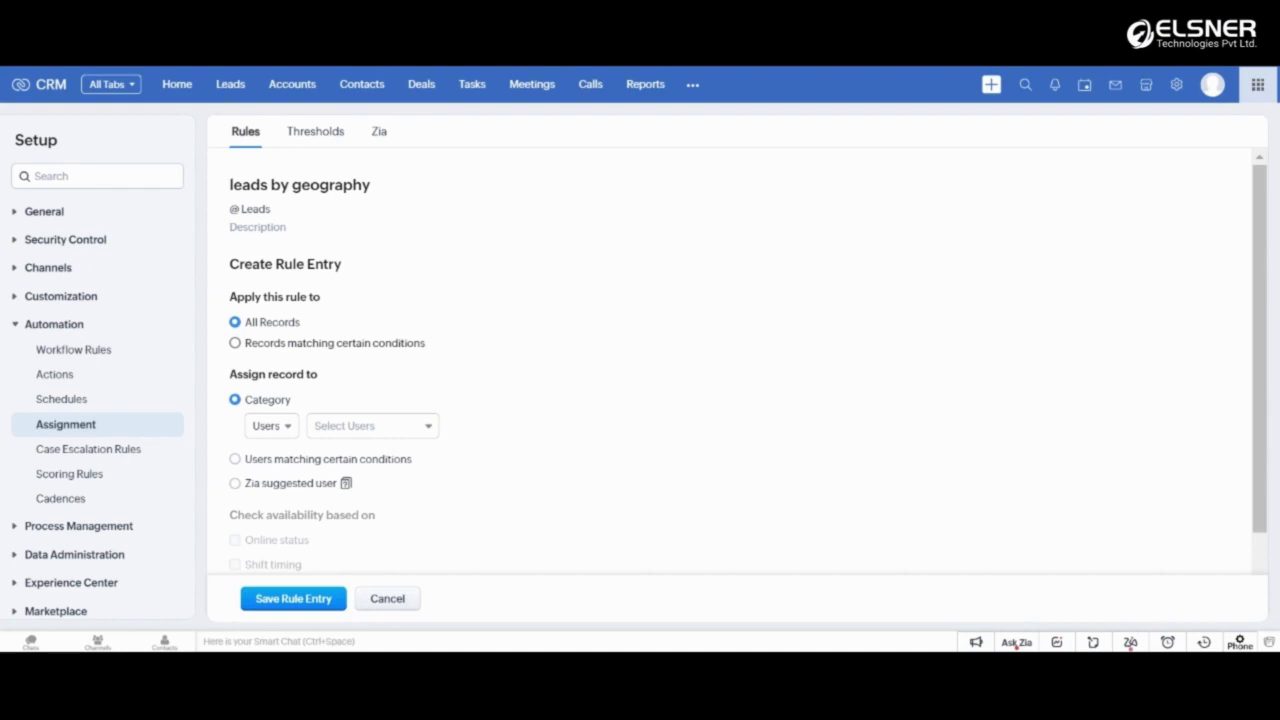
Step: Restrict the rule entry to records matching the condition Country is USA
left_click(314, 346)
left_click(325, 404)
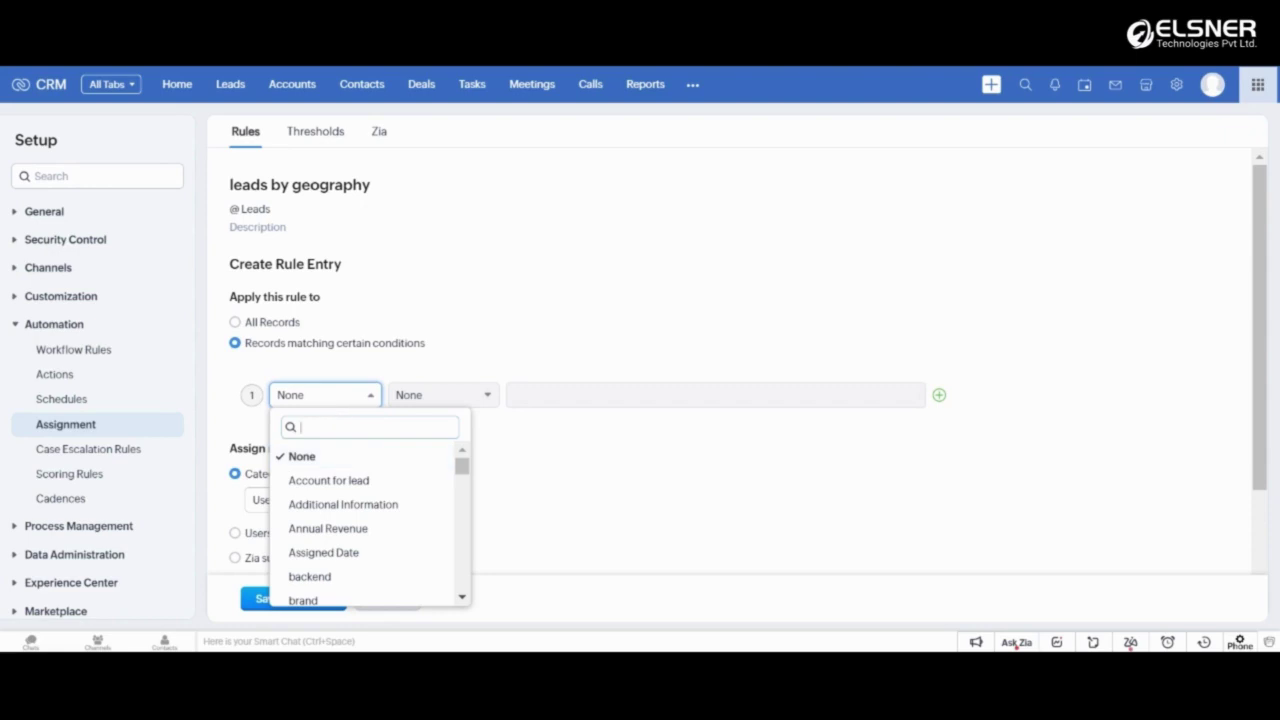
type("cou")
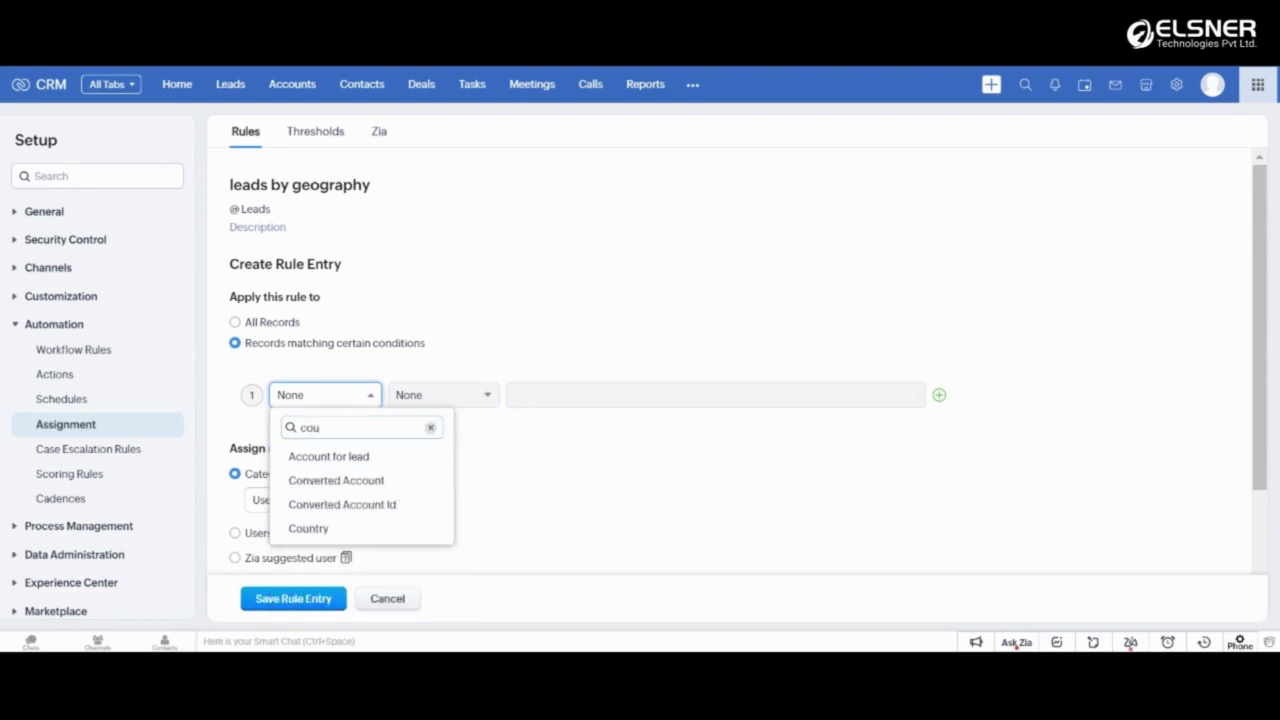
left_click(332, 528)
left_click(435, 403)
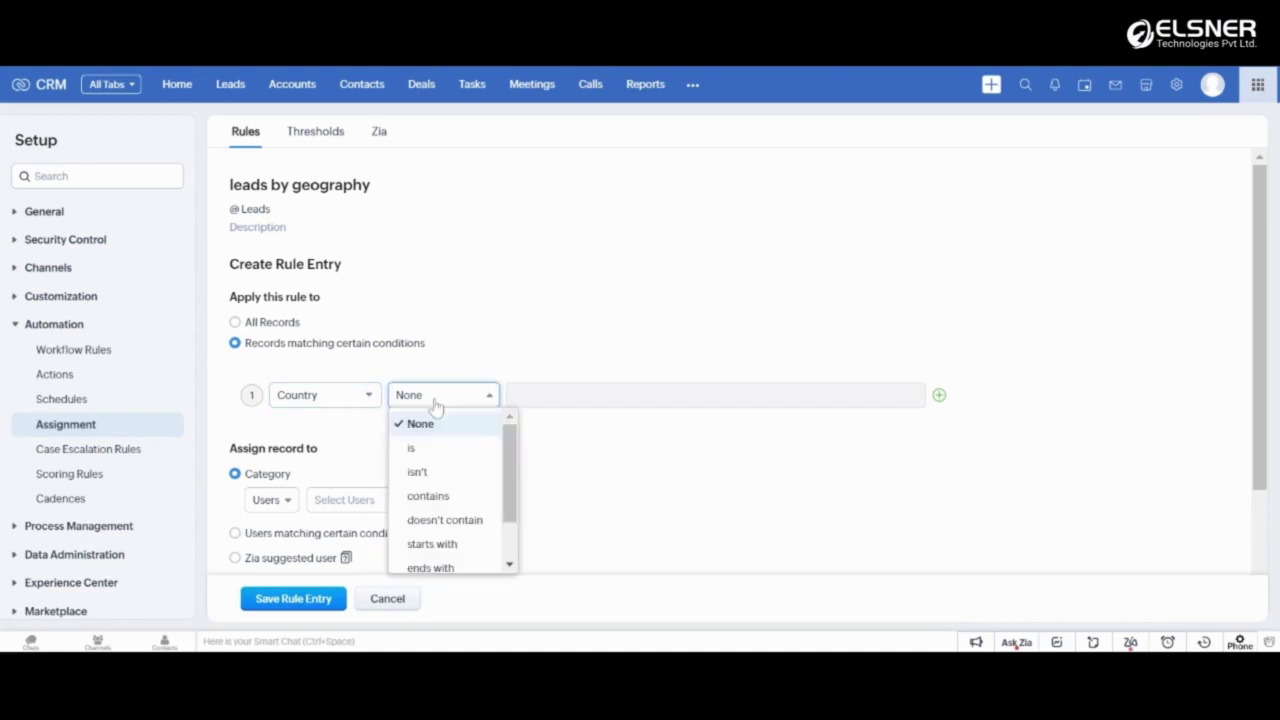
left_click(433, 452)
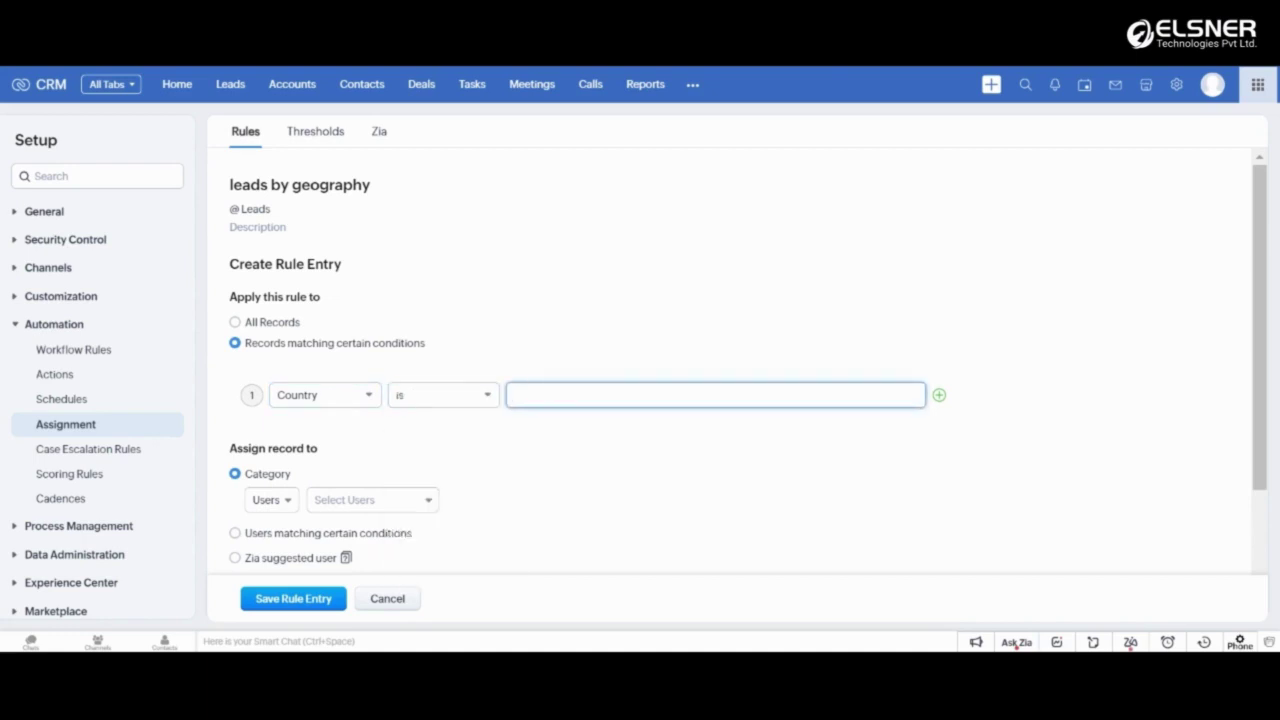
type("USA")
Step: Keep the assignment category as Users and assign matching records to the second user listed
left_click(372, 499)
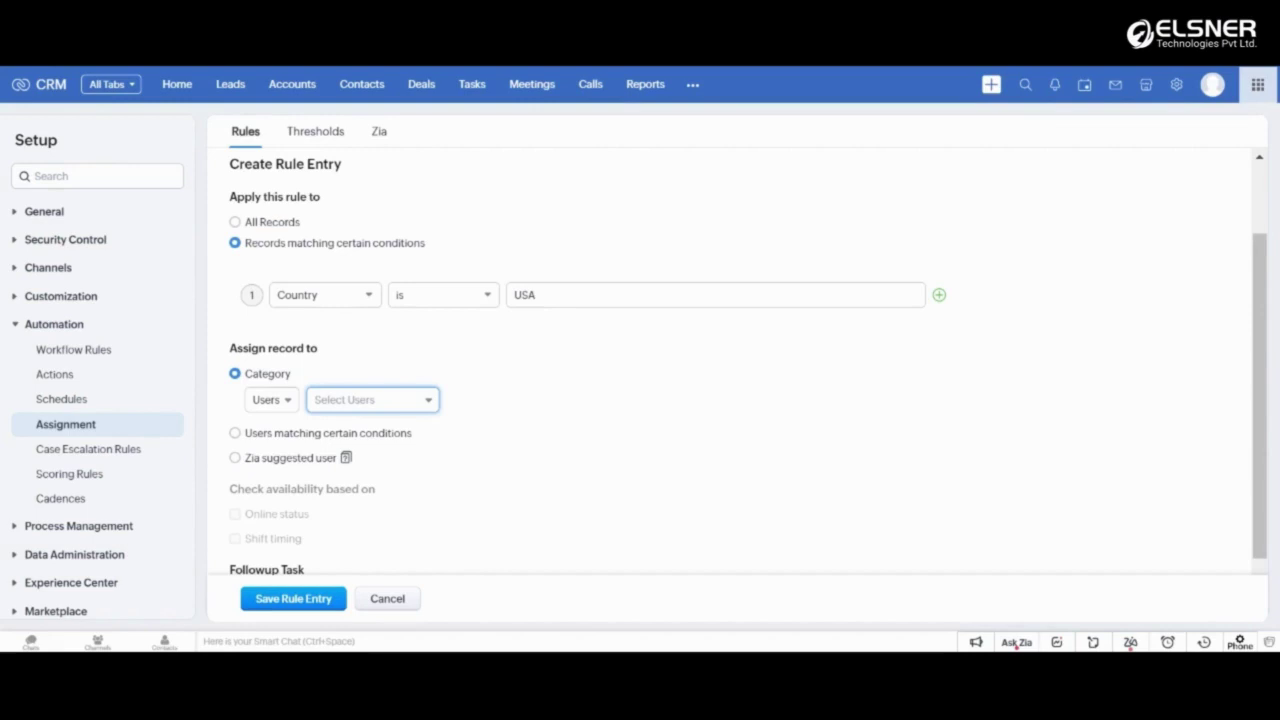
left_click(268, 401)
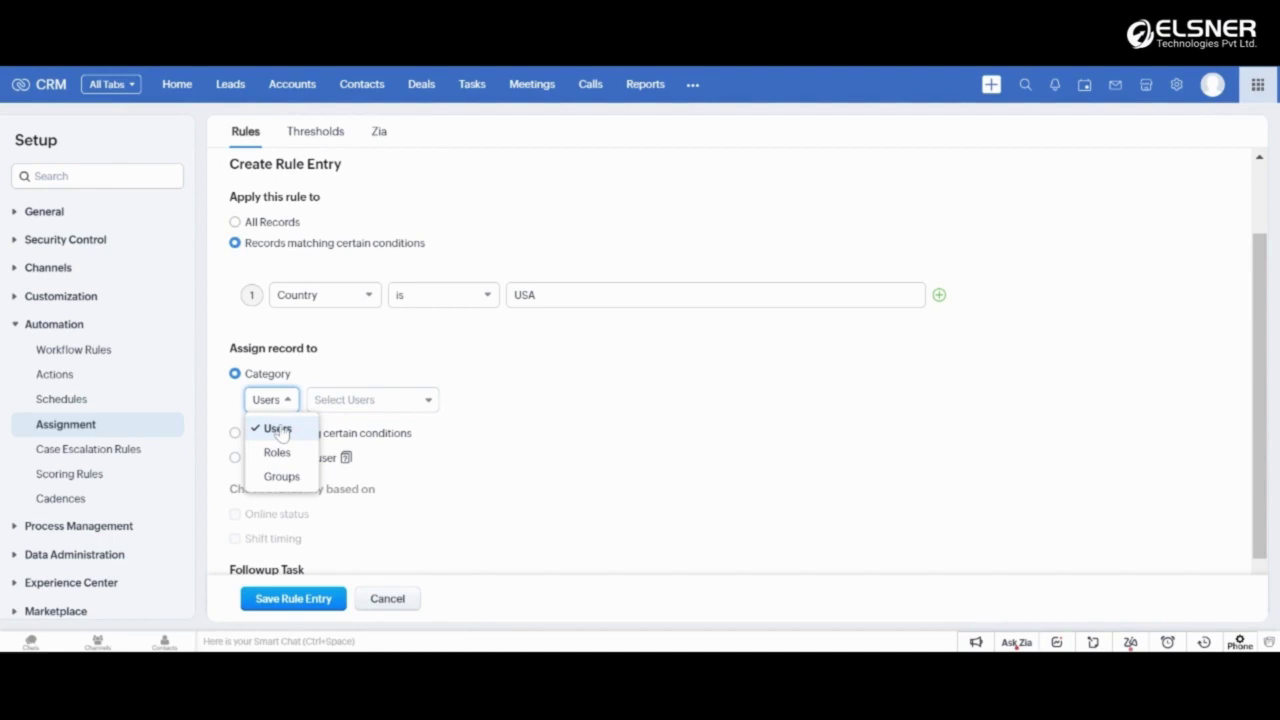
left_click(225, 404)
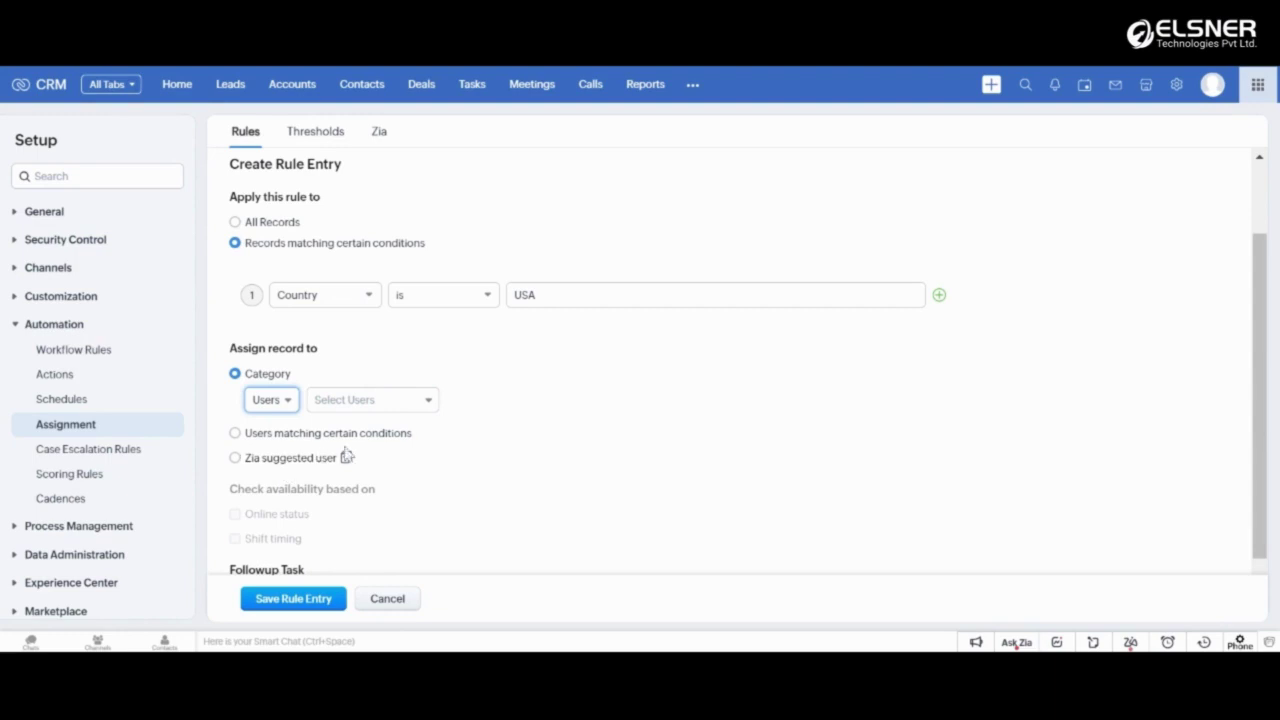
left_click(356, 402)
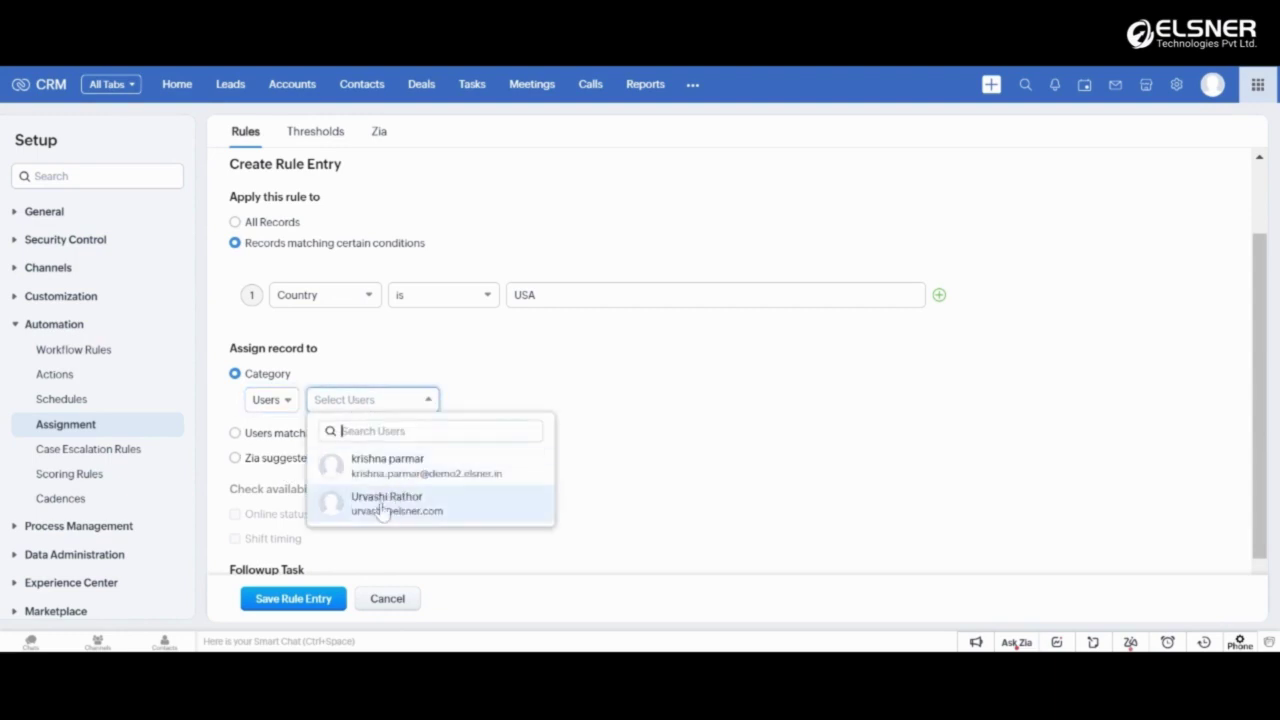
left_click(385, 503)
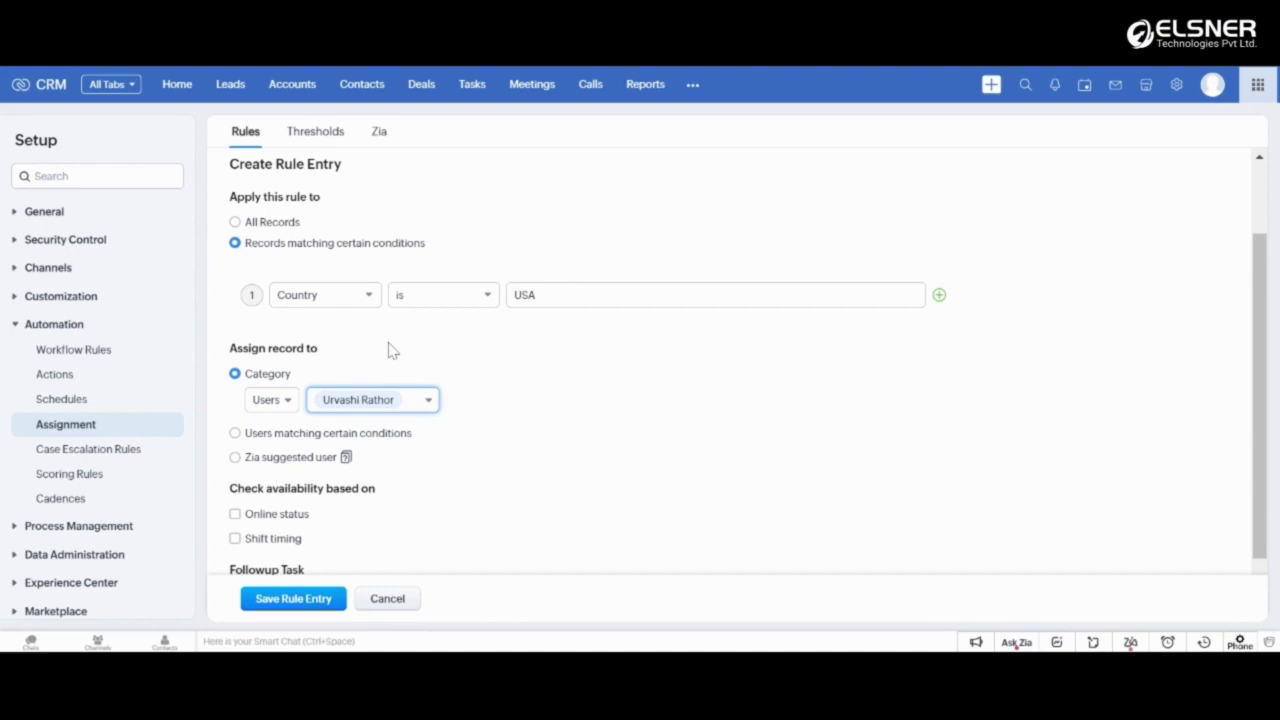
Step: Associate the existing "Call for the demo" task as the follow-up task and save the rule entry
scroll(357, 471, "down", 1)
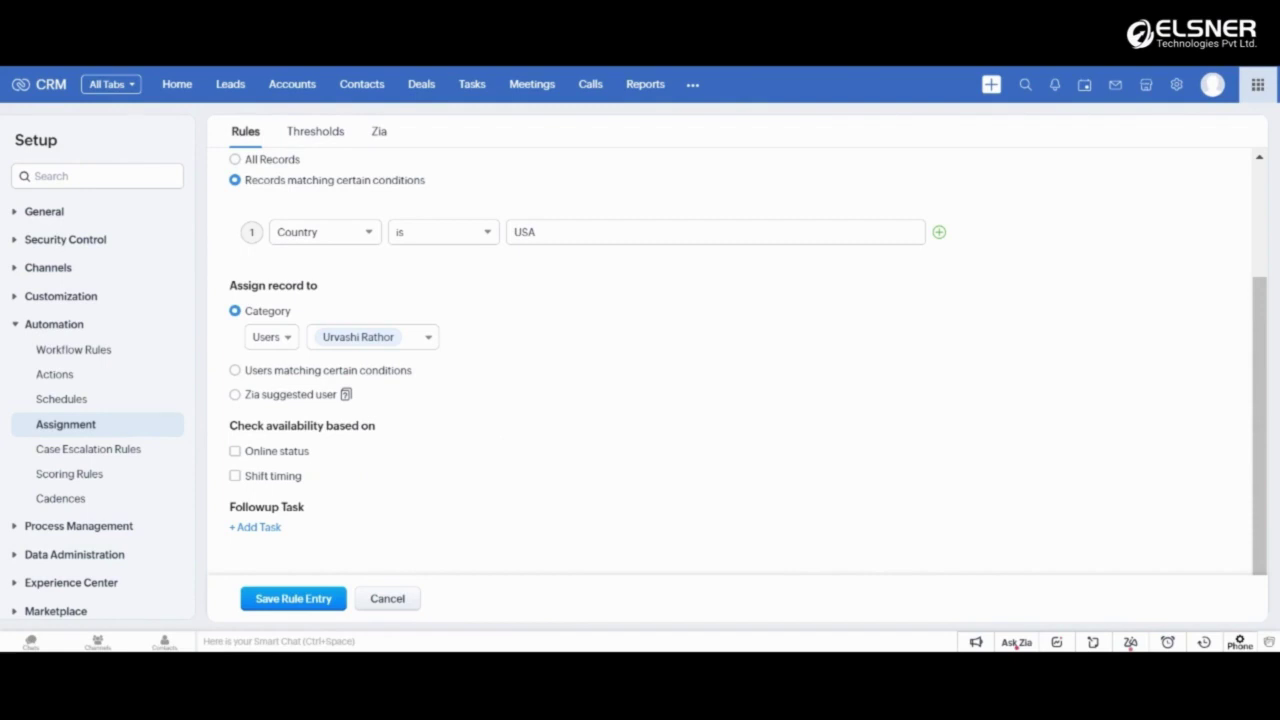
left_click(258, 527)
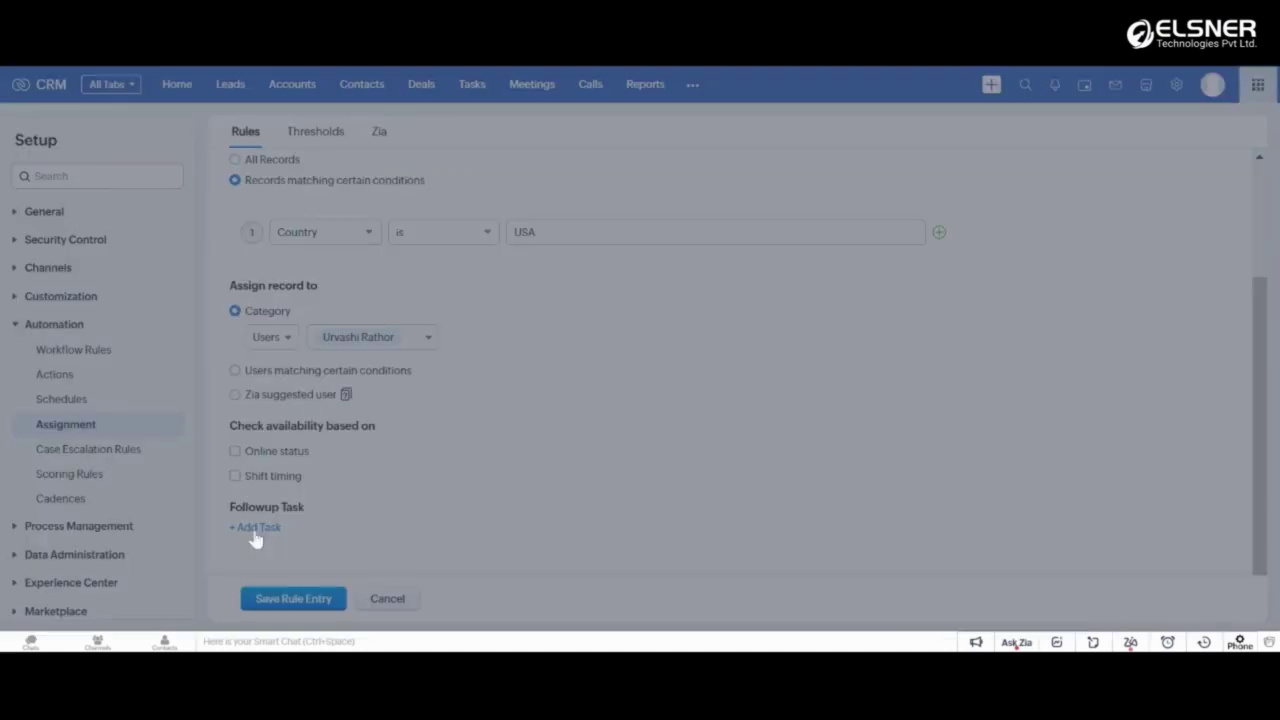
left_click_drag(963, 200, 968, 330)
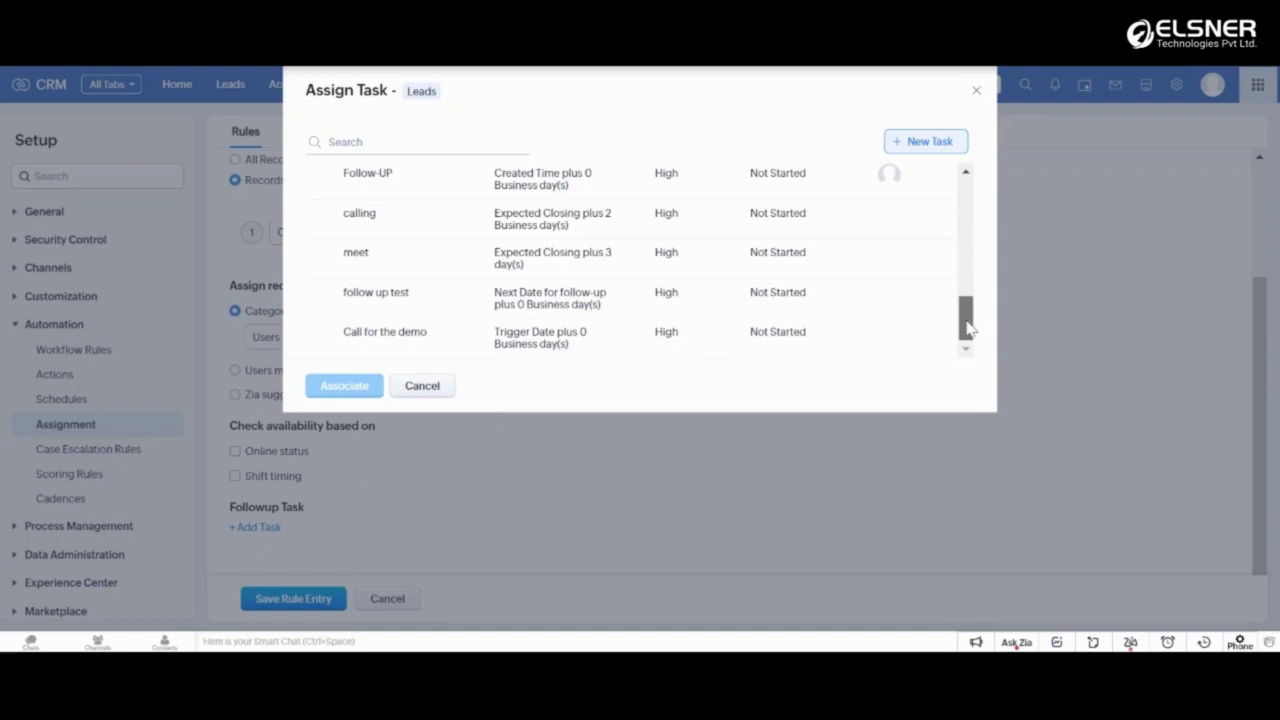
left_click(322, 333)
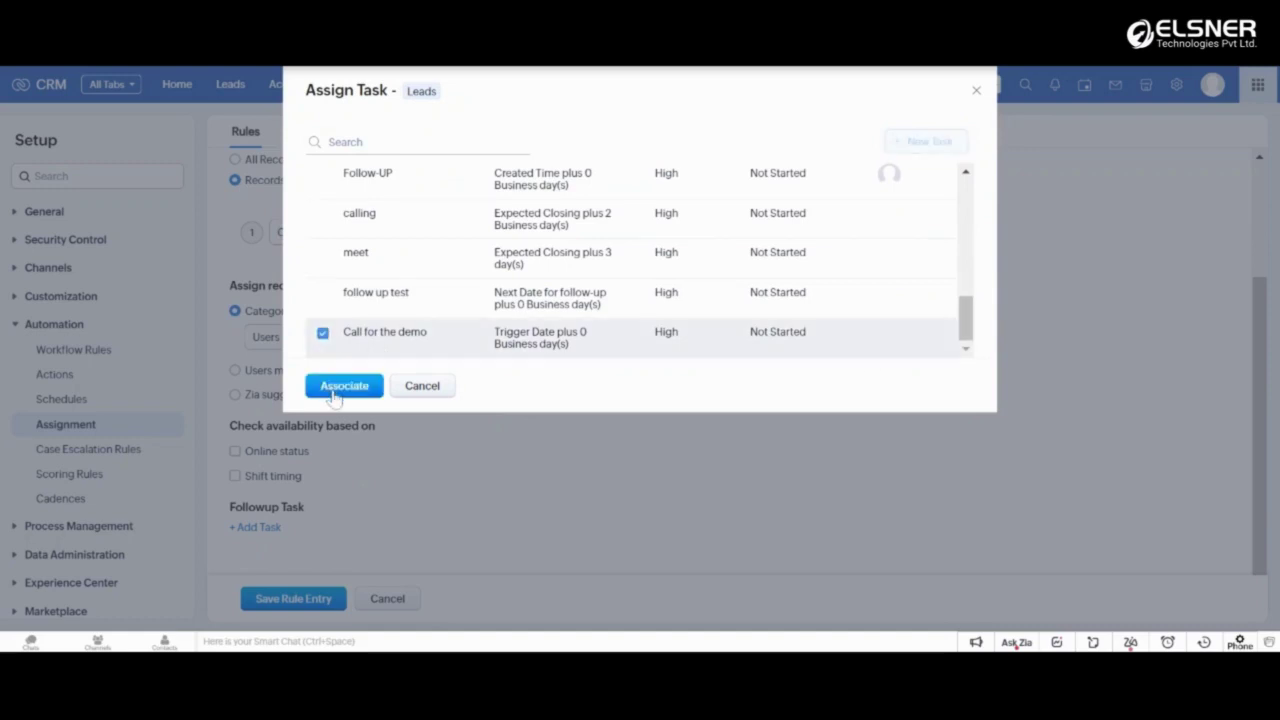
left_click(335, 390)
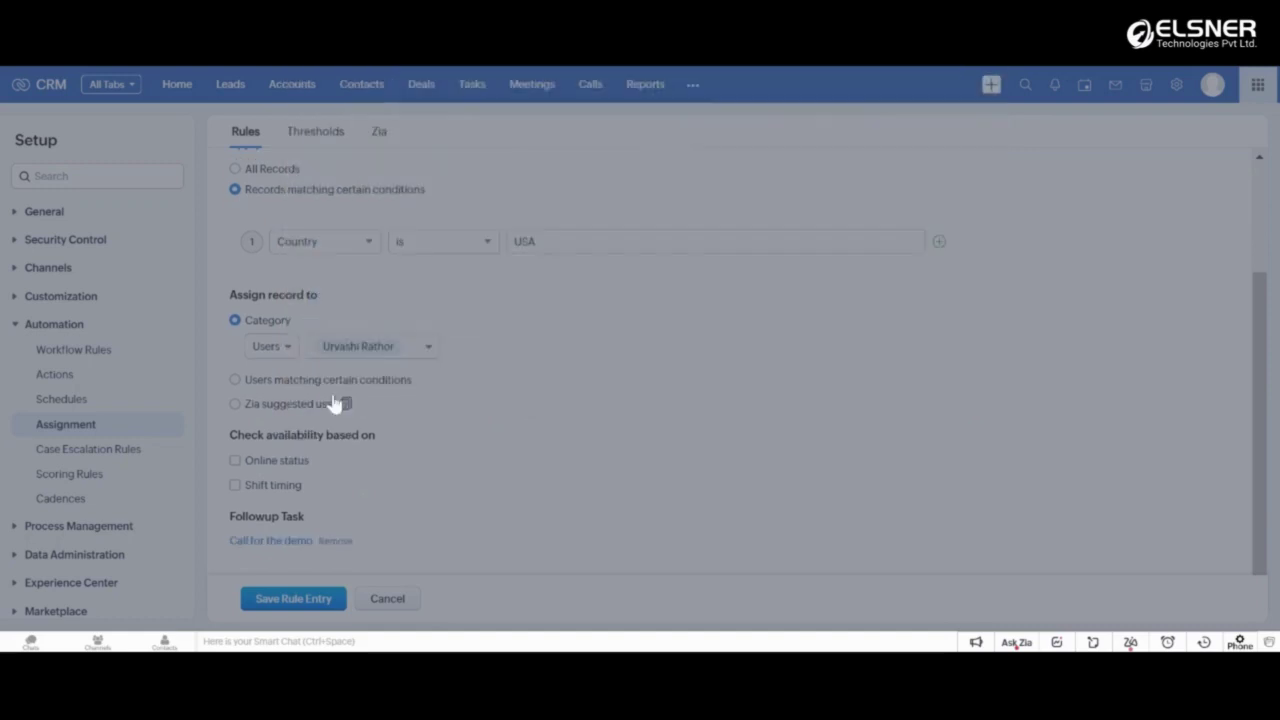
left_click(290, 598)
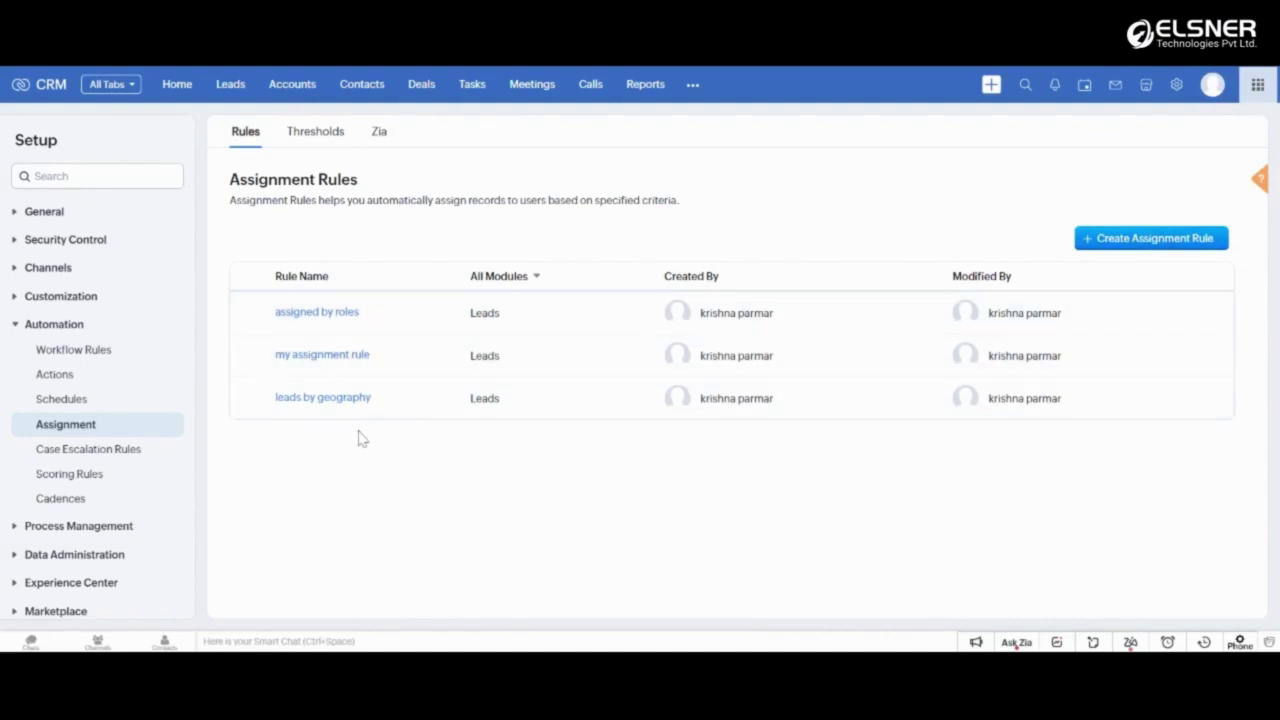
left_click(383, 399)
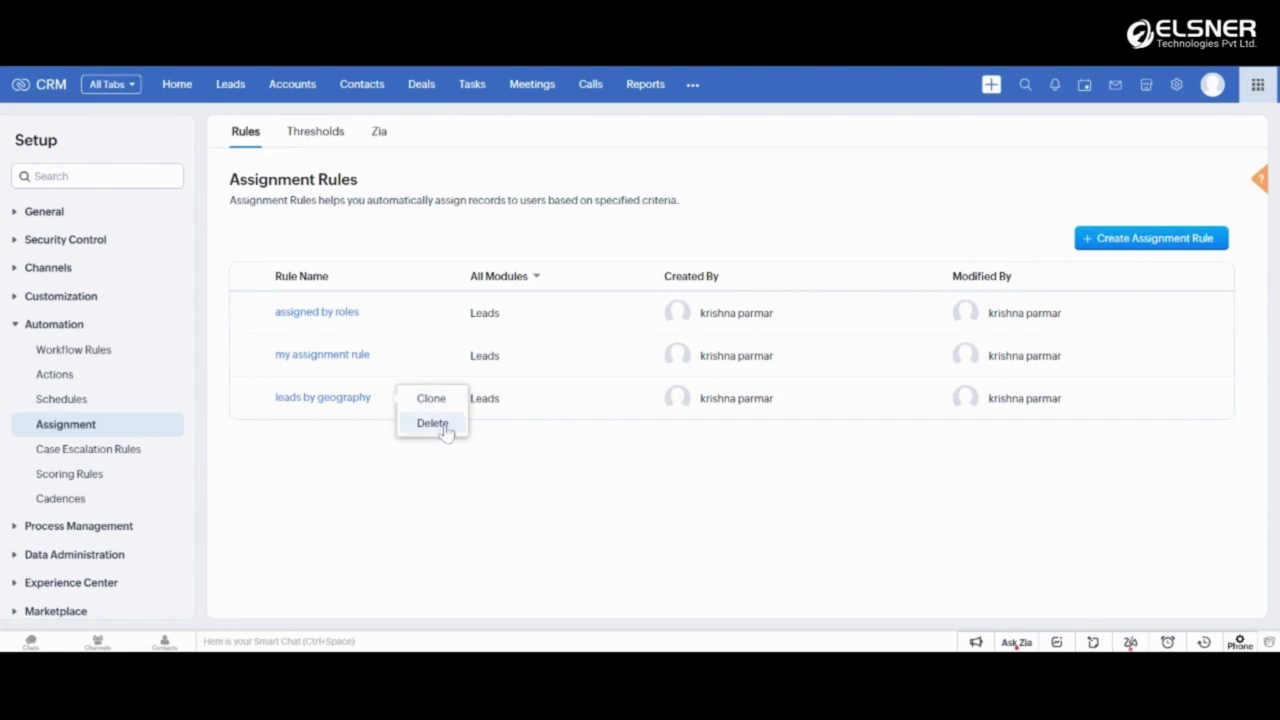
left_click(378, 444)
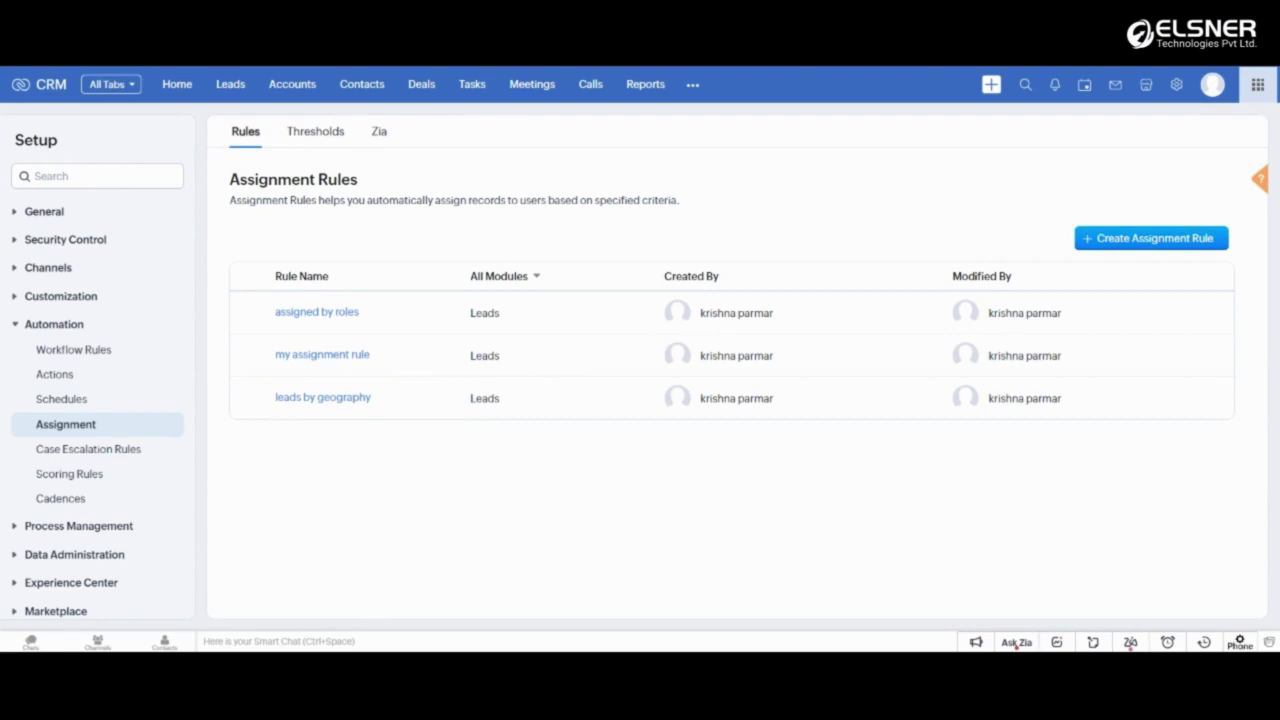